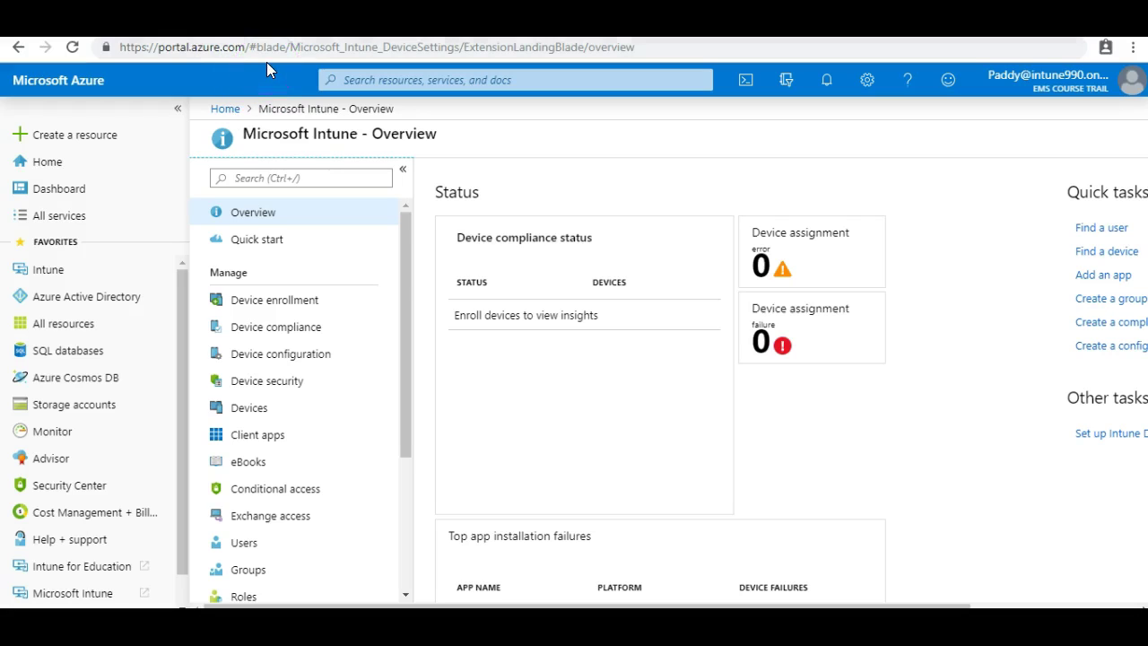
- Look through the full list of management, monitoring and support options for Microsoft Intune
{"action": "scroll", "coordinate": [350, 493], "scroll_direction": "down", "scroll_amount": 3}
{"action": "scroll", "coordinate": [350, 494], "scroll_direction": "up", "scroll_amount": 2}
{"action": "scroll", "coordinate": [351, 498], "scroll_direction": "up", "scroll_amount": 1}
{"action": "scroll", "coordinate": [351, 498], "scroll_direction": "down", "scroll_amount": 3}
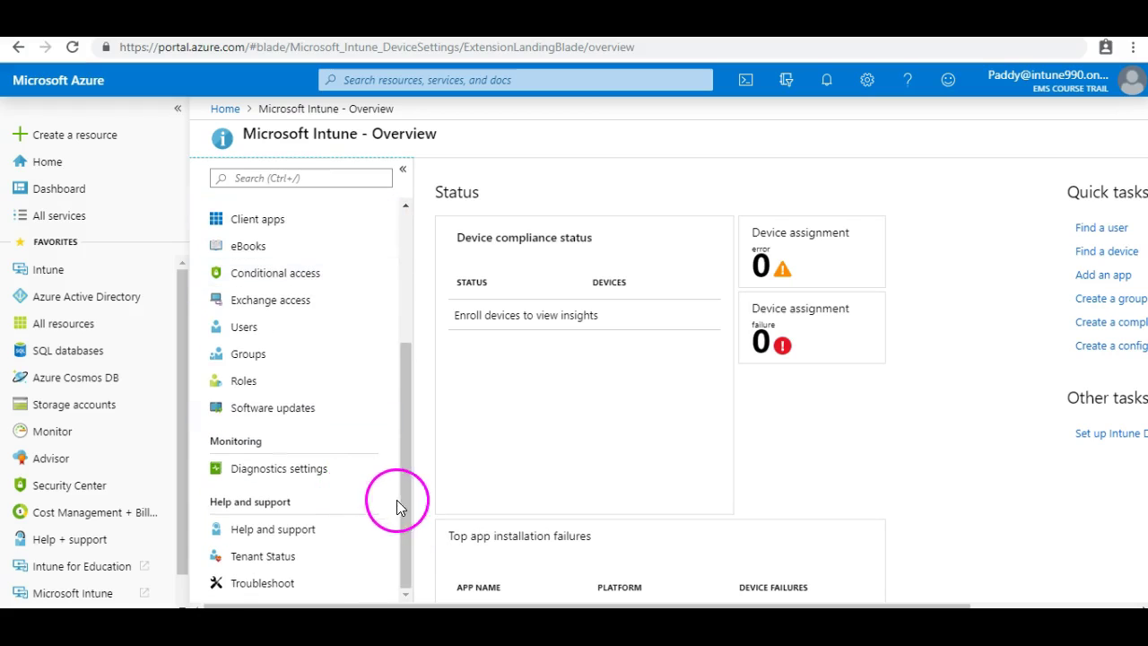
{"action": "left_click_drag", "start_coordinate": [412, 473], "coordinate": [402, 251]}
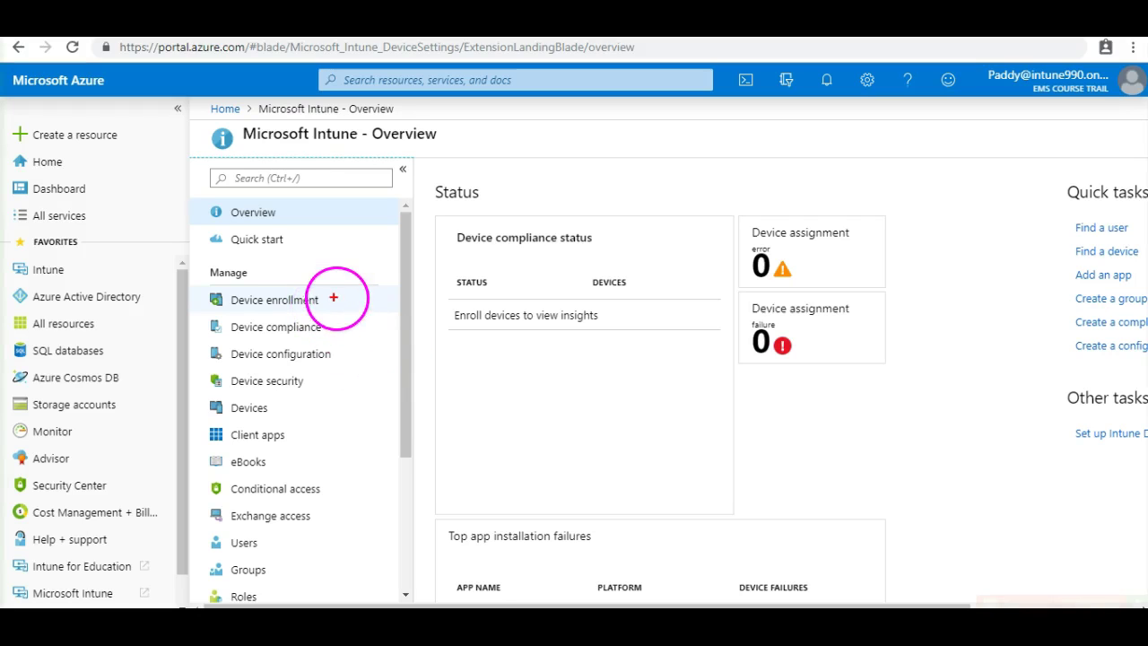
{"action": "left_click_drag", "start_coordinate": [330, 299], "coordinate": [404, 263]}
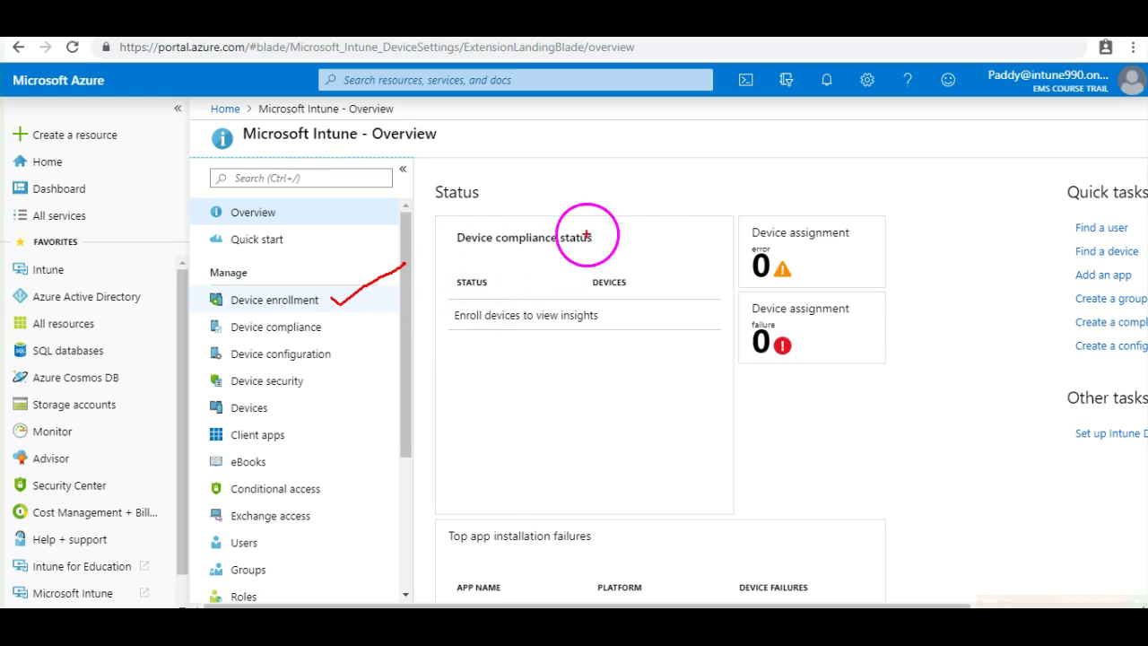
{"action": "key", "text": "Escape"}
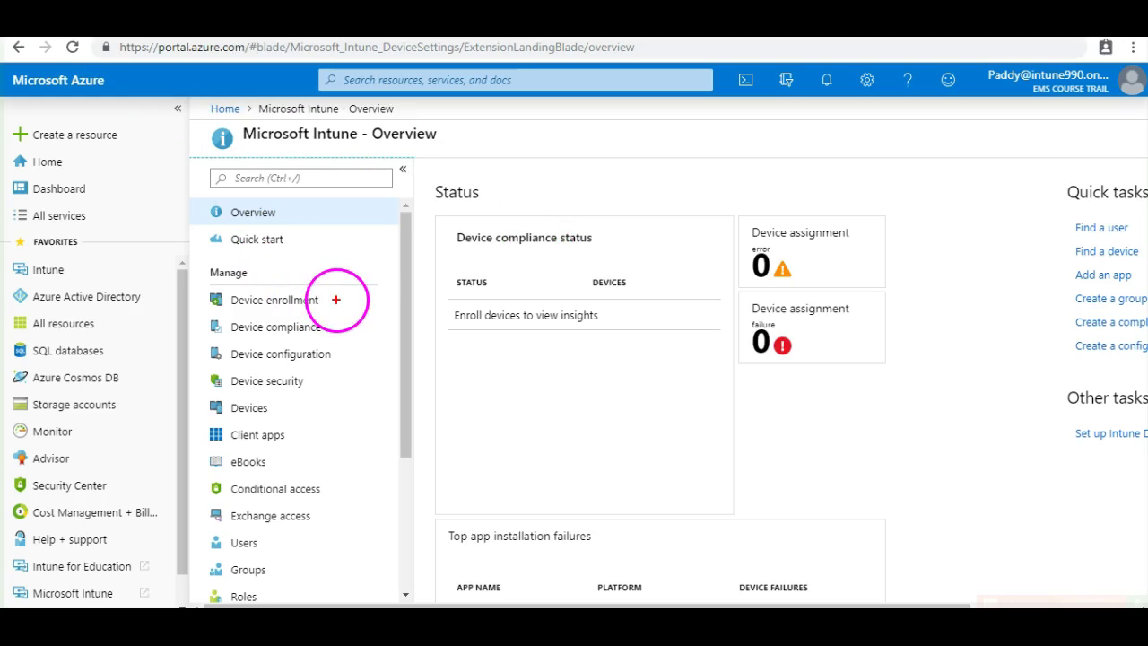
{"action": "left_click_drag", "start_coordinate": [333, 300], "coordinate": [375, 270]}
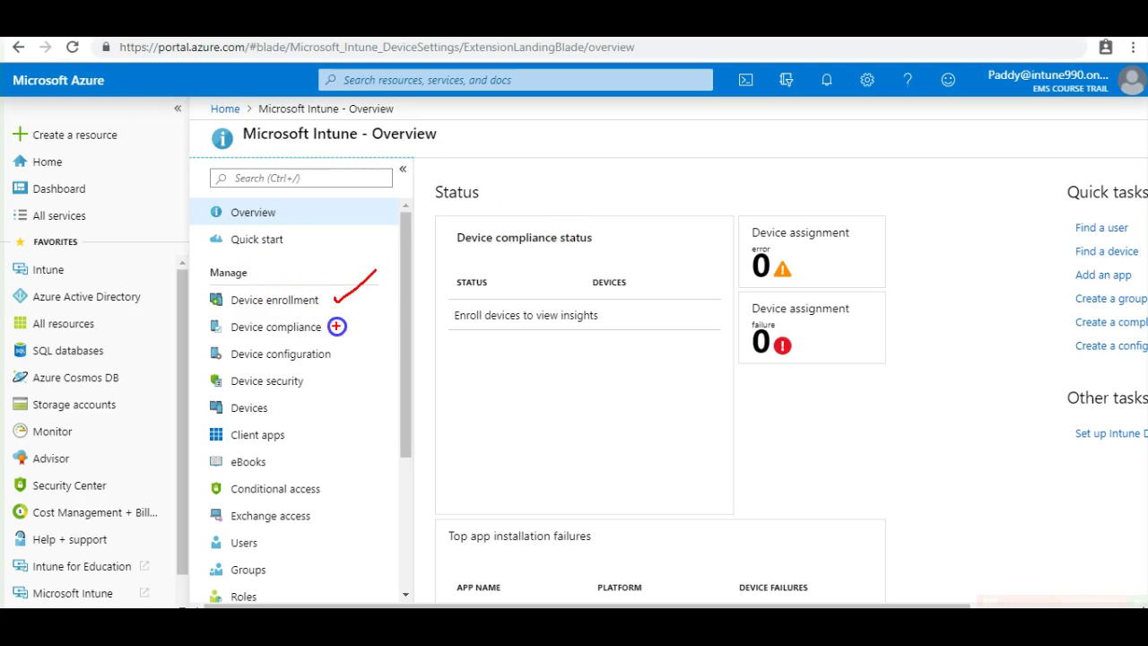
{"action": "mouse_move", "coordinate": [337, 327]}
{"action": "left_mouse_down"}
{"action": "mouse_move", "coordinate": [392, 325]}
{"action": "mouse_move", "coordinate": [380, 332]}
{"action": "left_mouse_up"}
{"action": "key", "text": "Escape"}
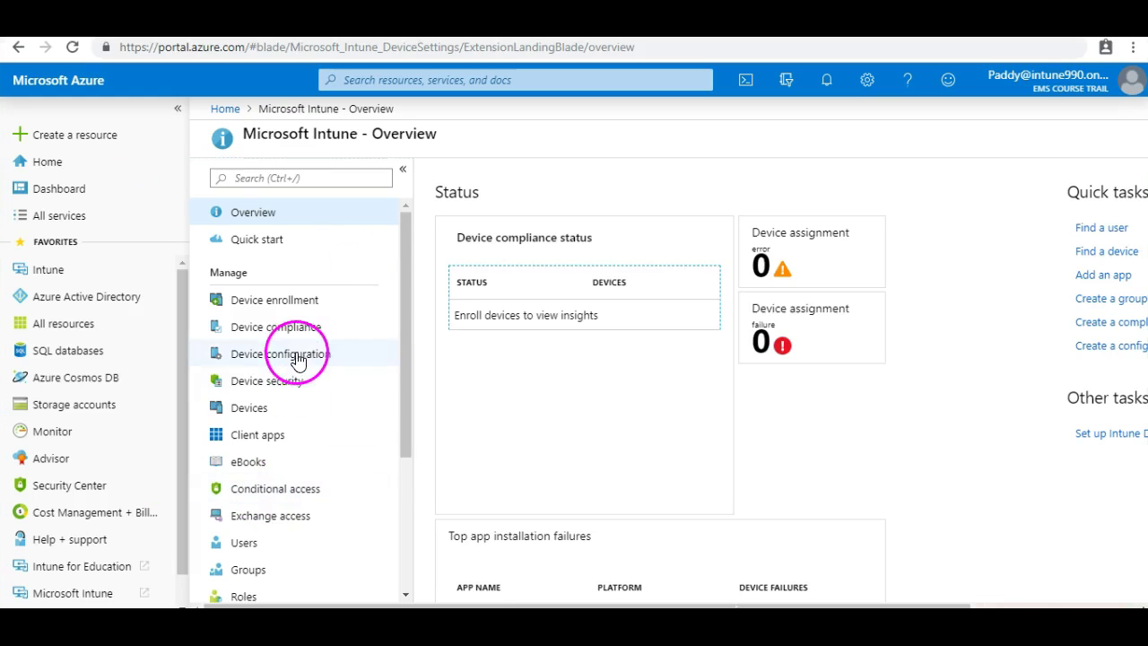
- Open Device configuration, review its management, monitoring and setup options, and return to the Microsoft Intune overview
{"action": "left_click", "coordinate": [299, 353]}
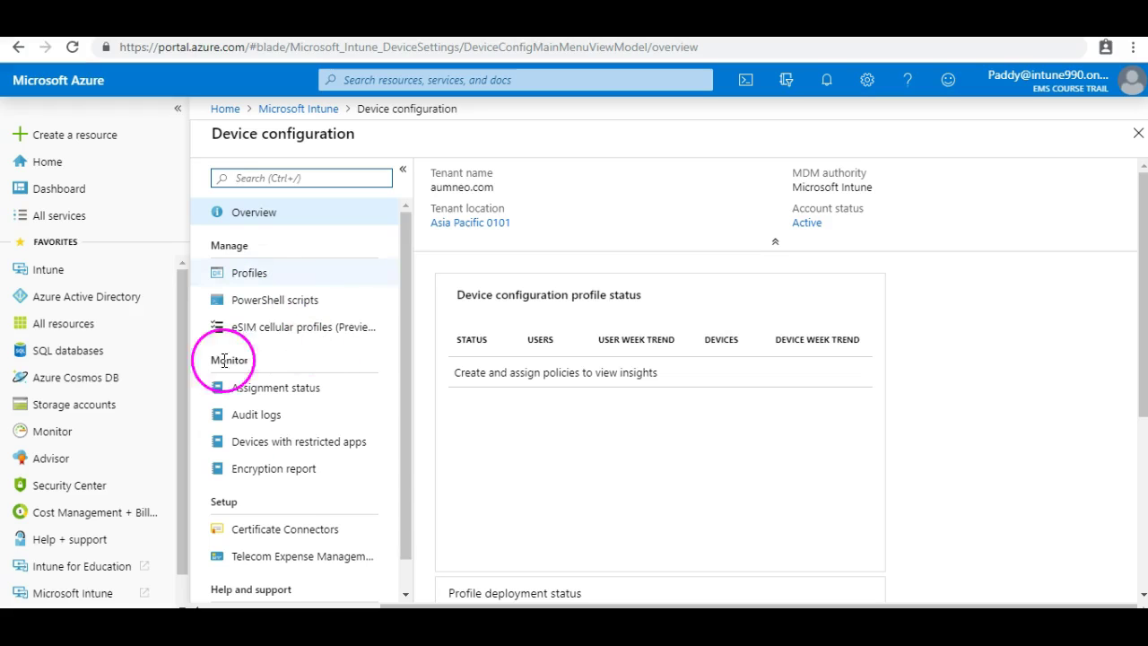
{"action": "scroll", "coordinate": [344, 491], "scroll_direction": "down", "scroll_amount": 1}
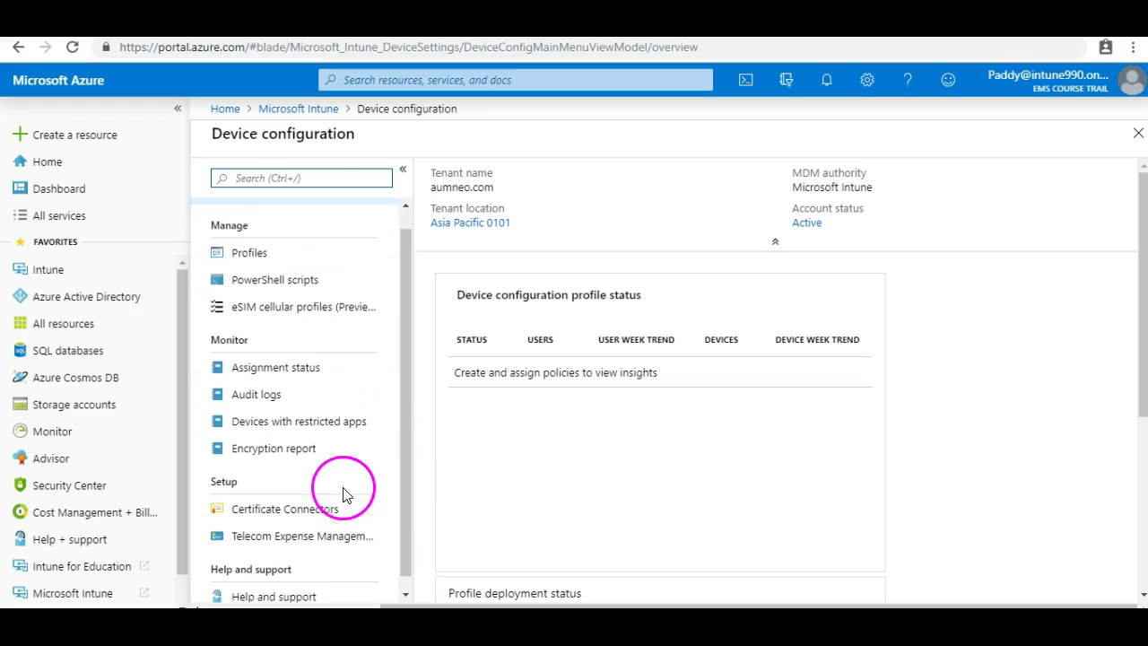
{"action": "left_click", "coordinate": [296, 108]}
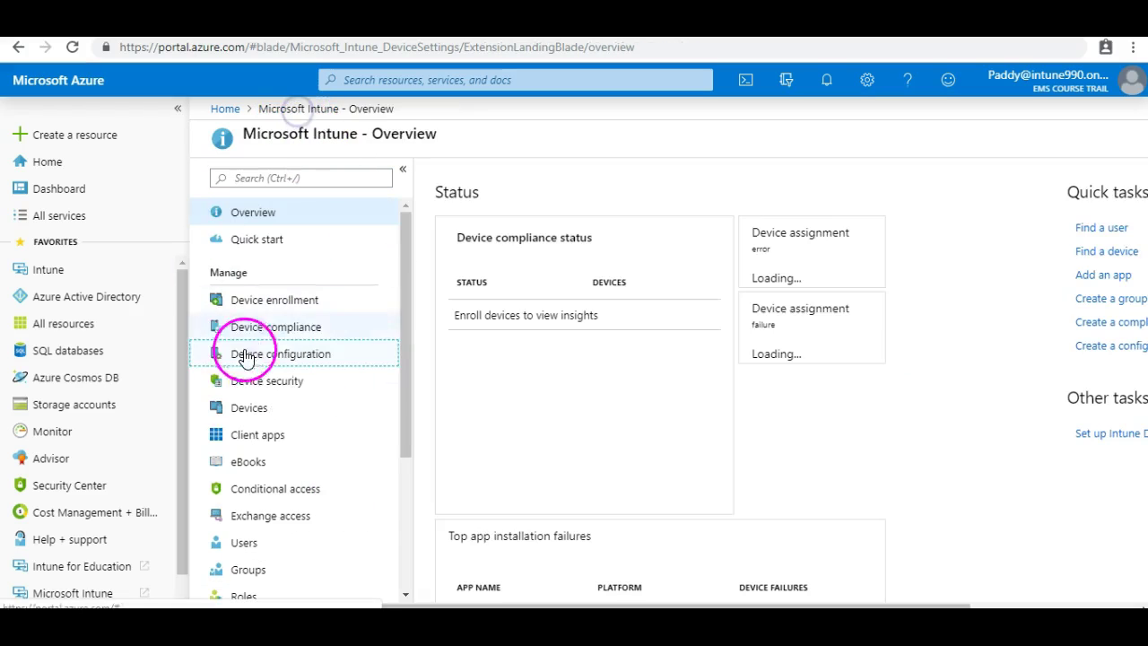
- Open the MDM Security Baseline from the Device security baselines and examine its overview of assigned Windows 10 devices
{"action": "left_click", "coordinate": [305, 386]}
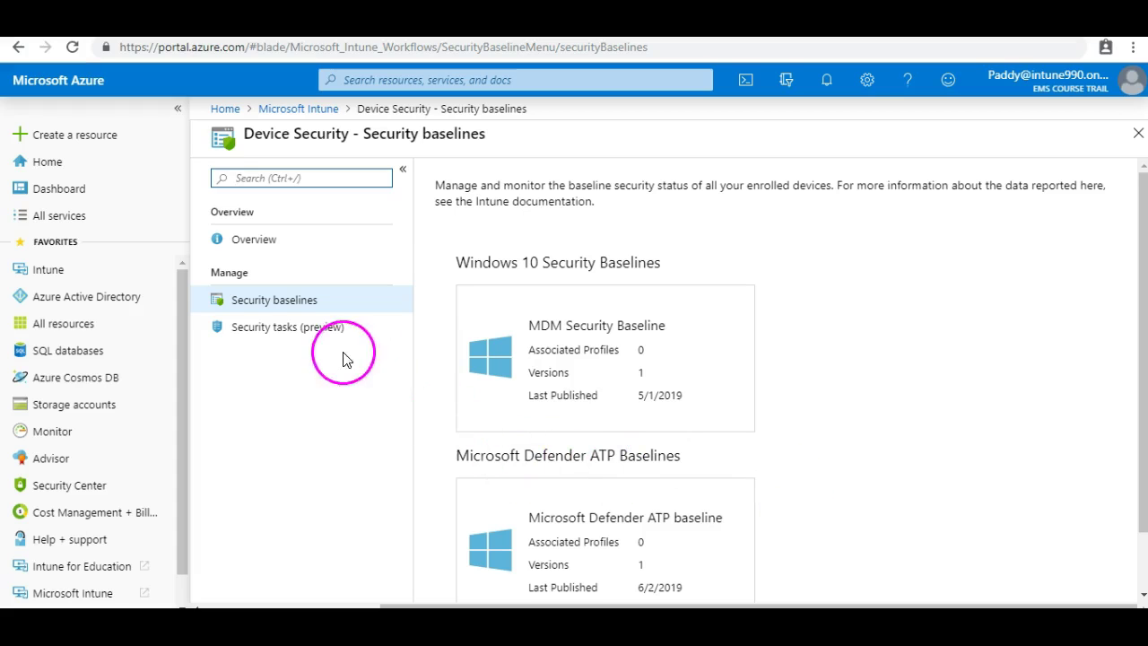
{"action": "scroll", "coordinate": [762, 453], "scroll_direction": "down", "scroll_amount": 2}
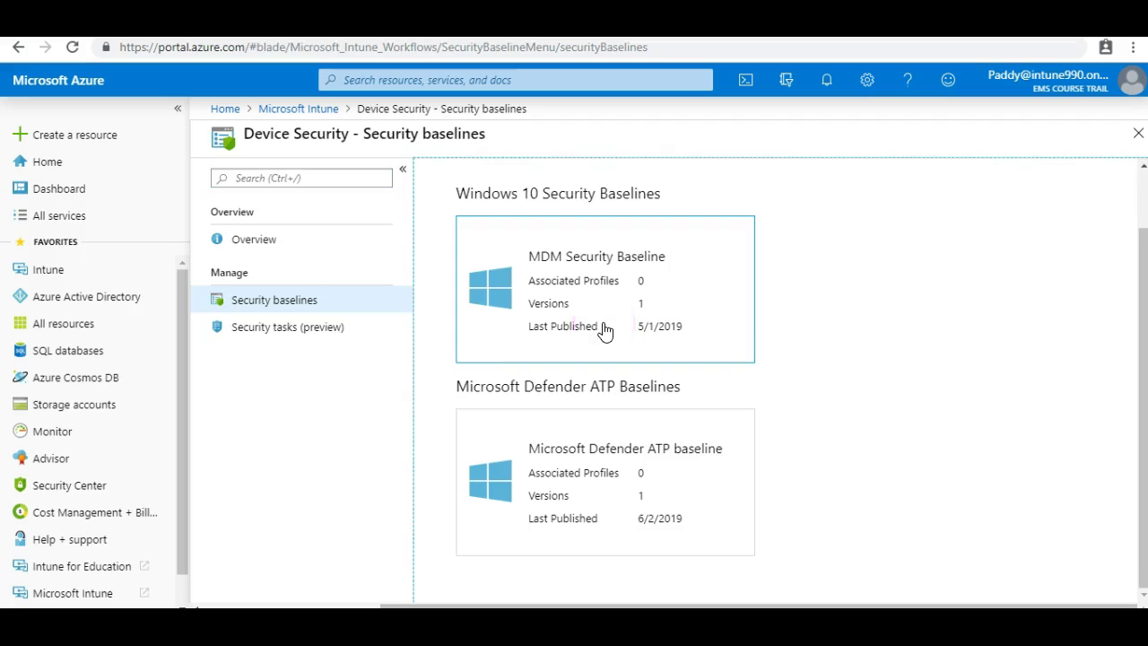
{"action": "left_click", "coordinate": [633, 288]}
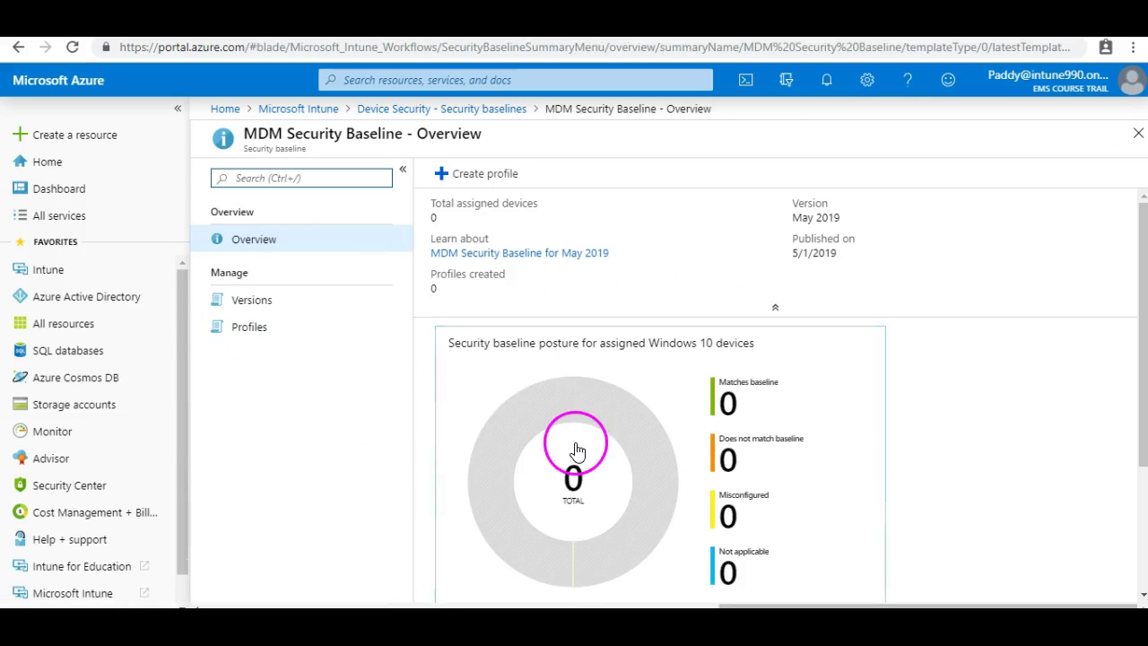
{"action": "scroll", "coordinate": [579, 448], "scroll_direction": "down", "scroll_amount": 2}
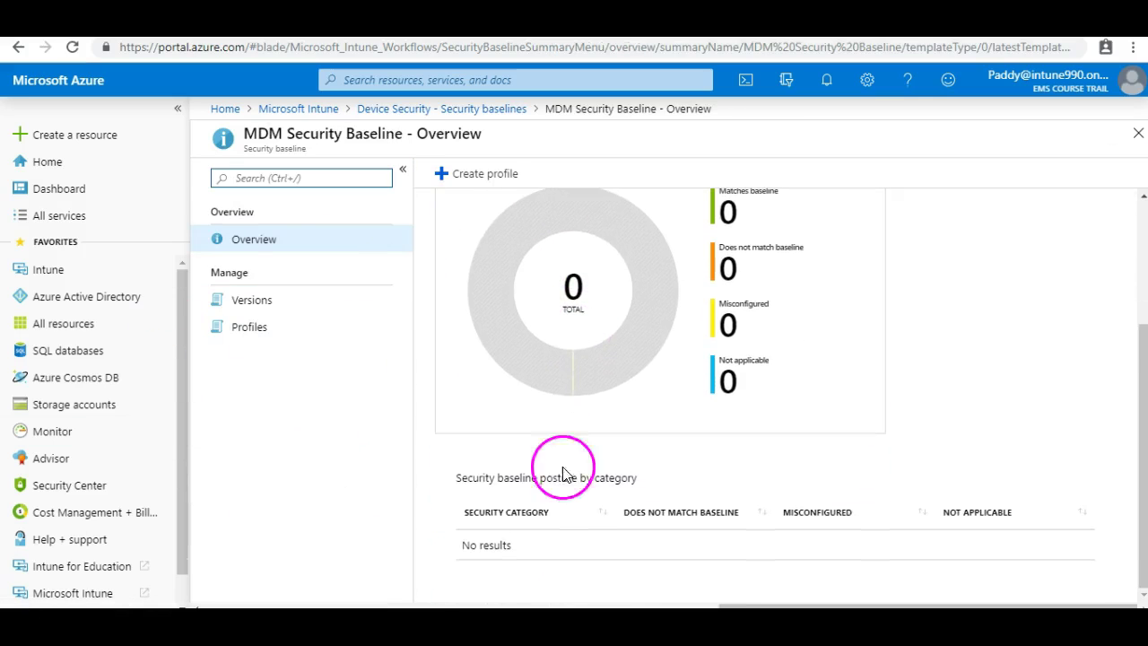
{"action": "scroll", "coordinate": [529, 439], "scroll_direction": "up", "scroll_amount": 2}
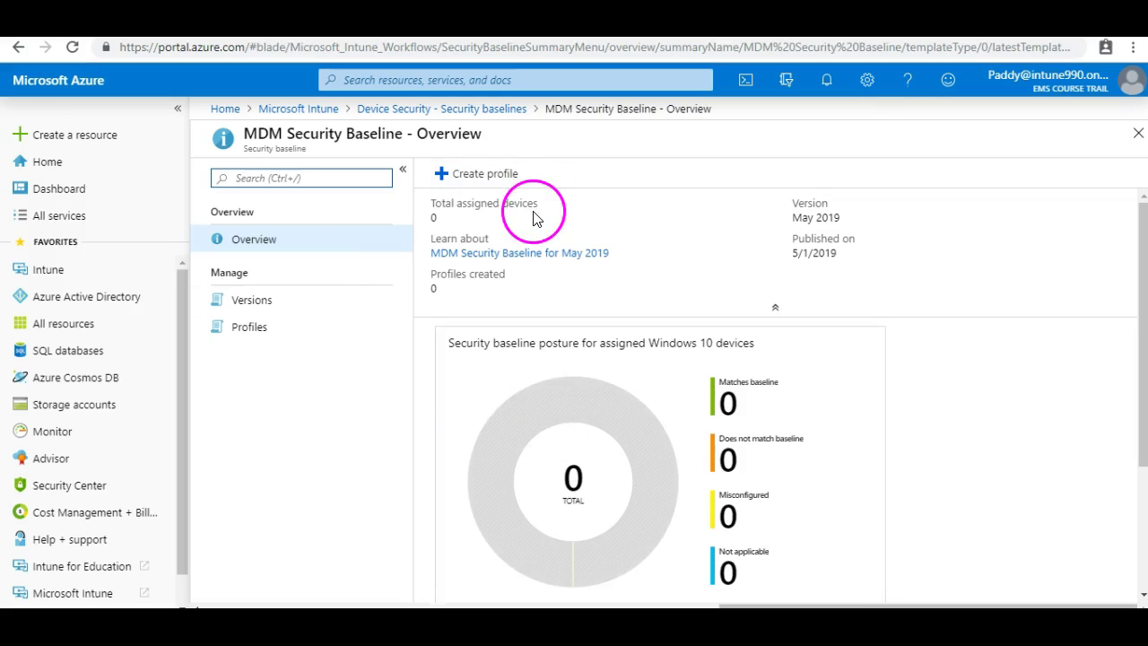
{"action": "left_click", "coordinate": [485, 183]}
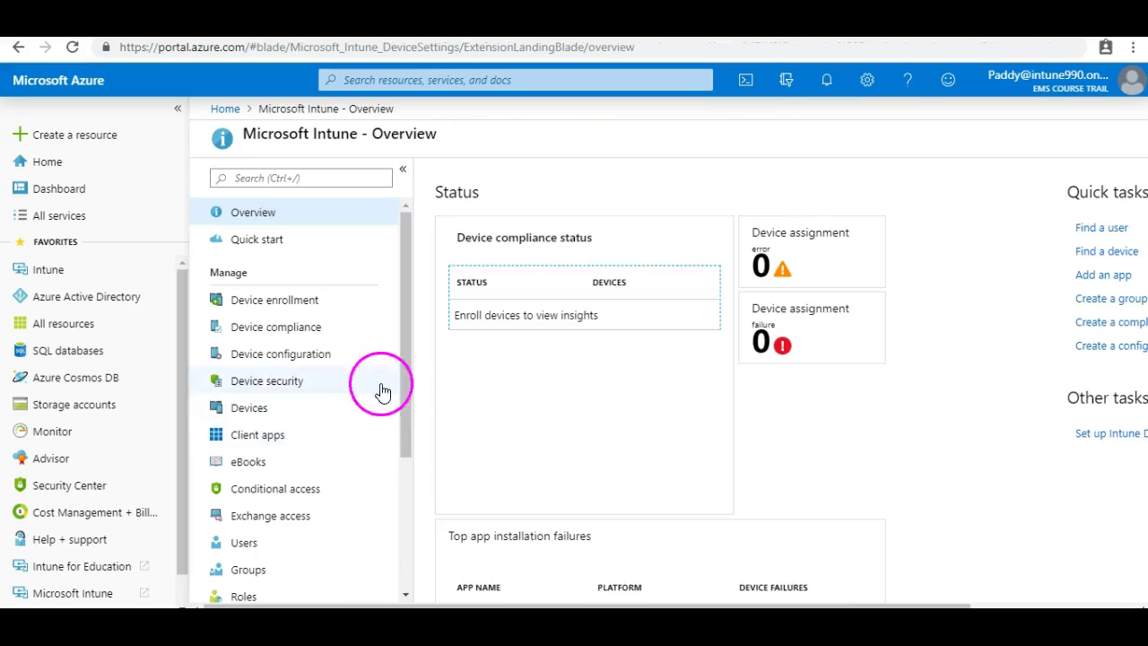
- Compare the All devices and Azure AD devices lists under Intune Devices and return to the Intune overview
{"action": "left_click", "coordinate": [289, 408]}
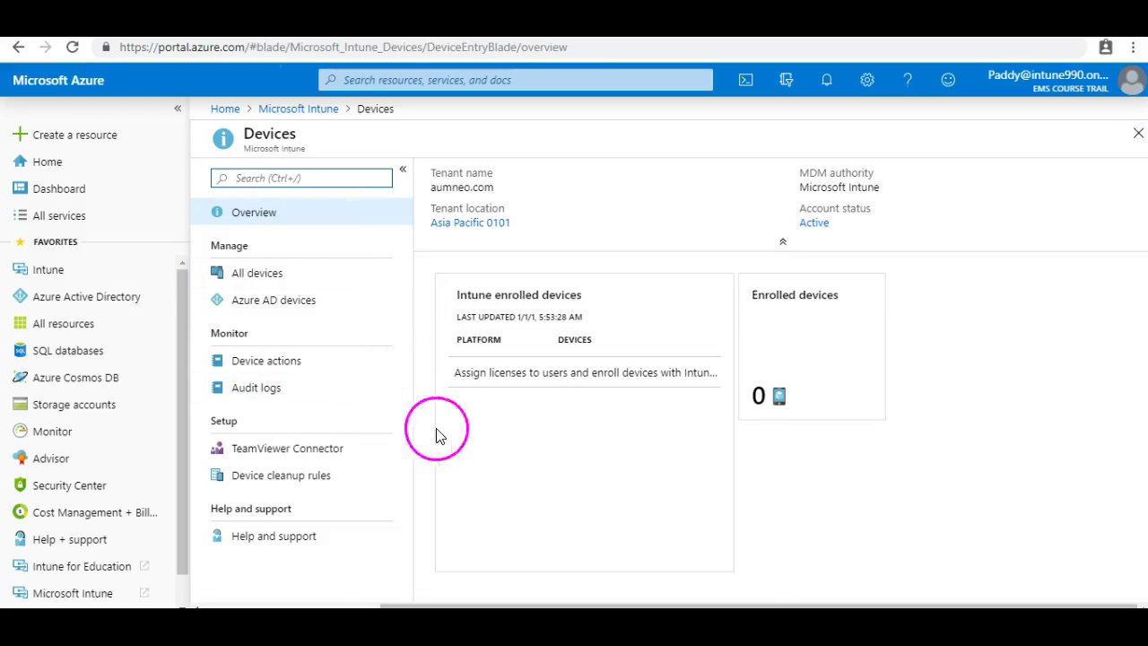
{"action": "left_click", "coordinate": [263, 273]}
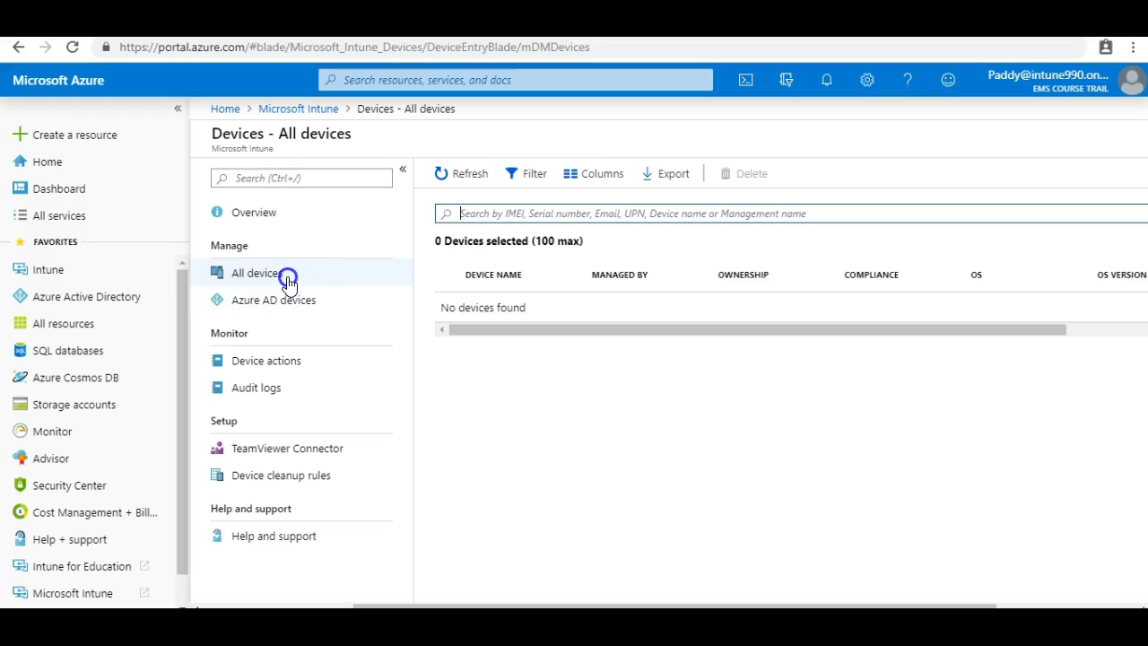
{"action": "left_click", "coordinate": [371, 305]}
{"action": "left_click", "coordinate": [287, 303]}
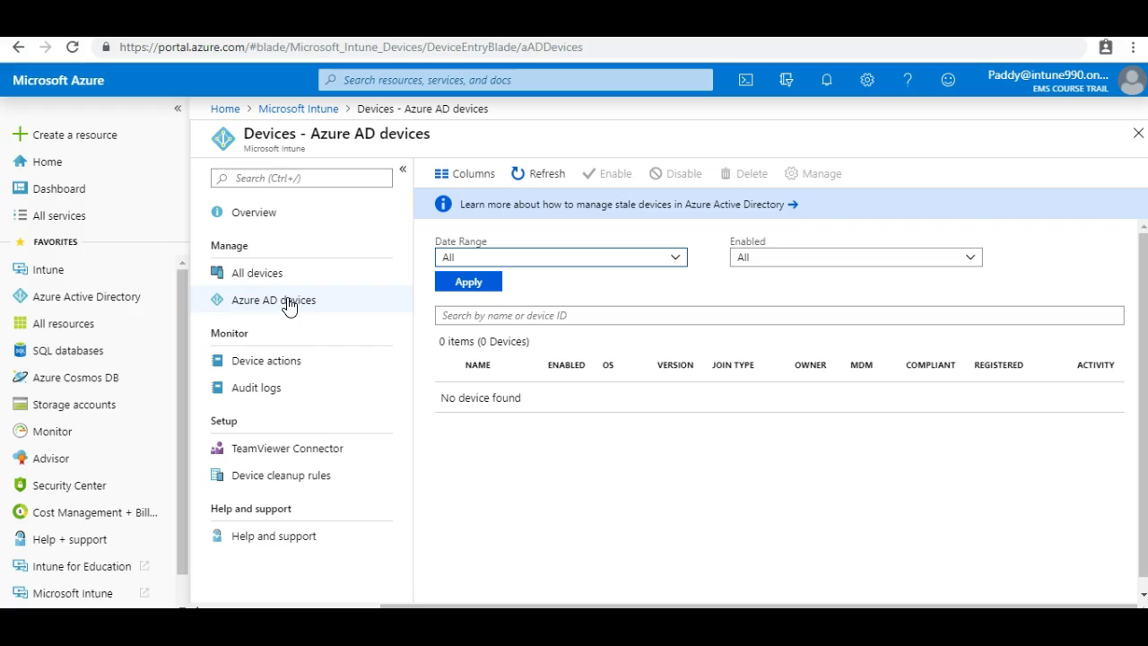
{"action": "left_click", "coordinate": [260, 275]}
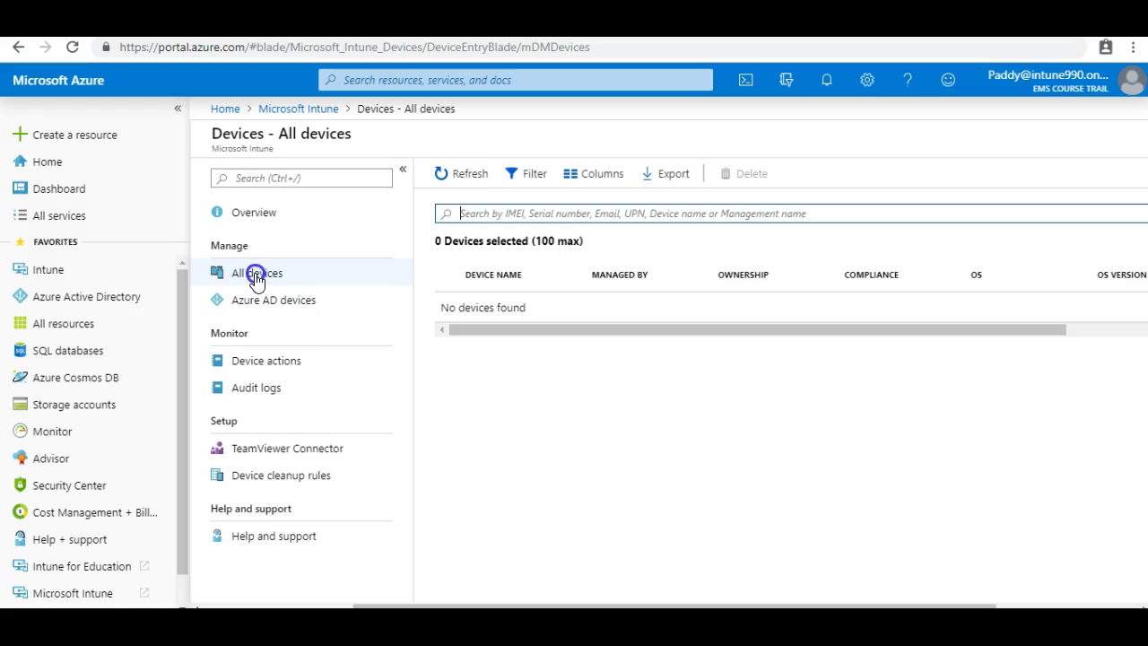
{"action": "left_click", "coordinate": [285, 275]}
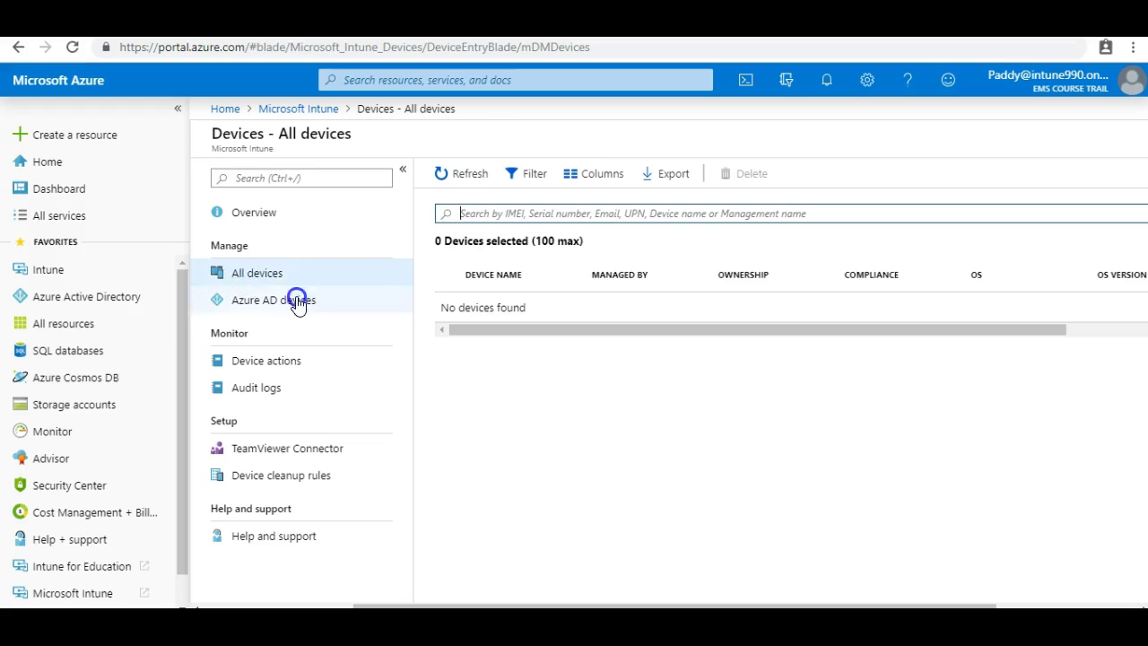
{"action": "left_click", "coordinate": [296, 303]}
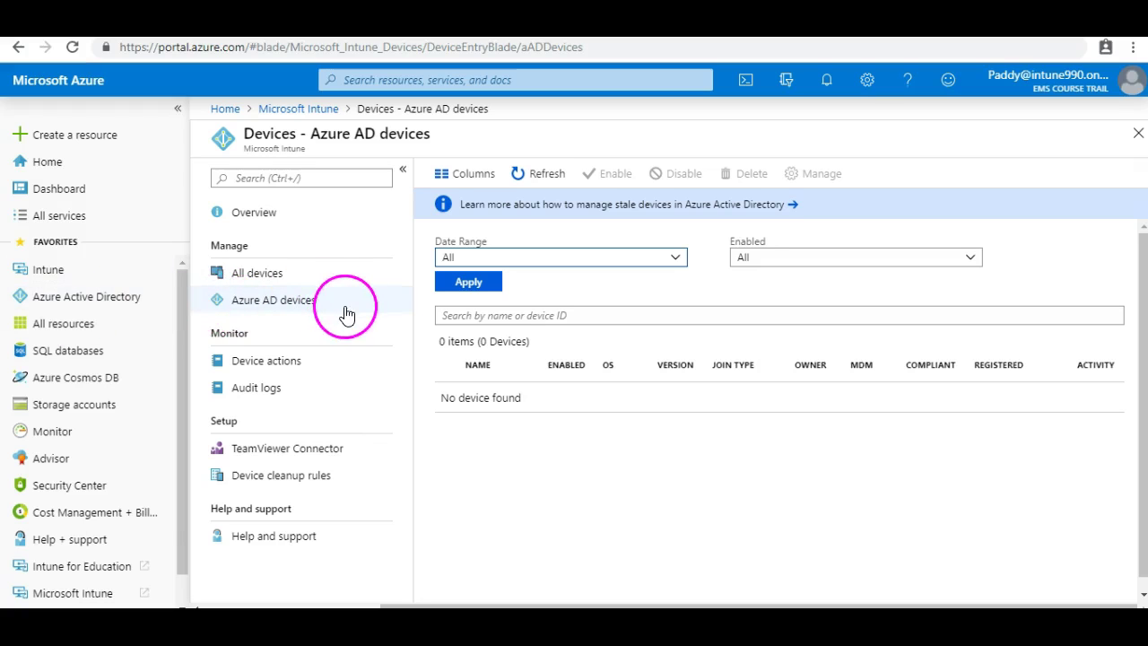
{"action": "left_click", "coordinate": [289, 109]}
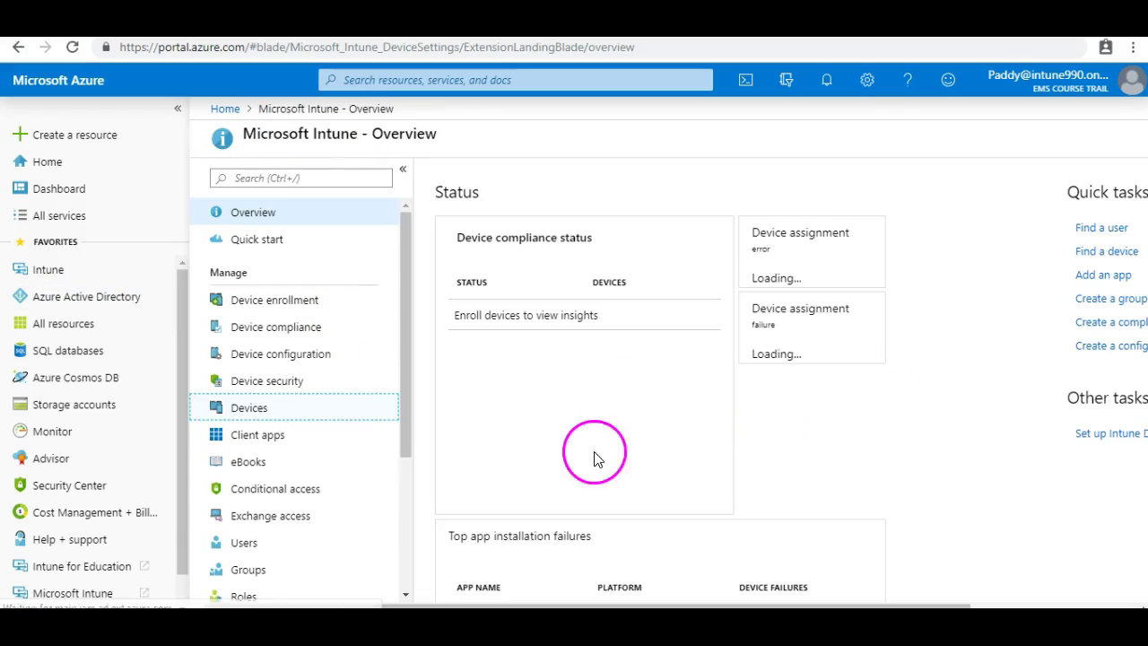
- View the Client apps overview and the Conditional Access policies, returning to the Intune overview after each
{"action": "left_click", "coordinate": [285, 438]}
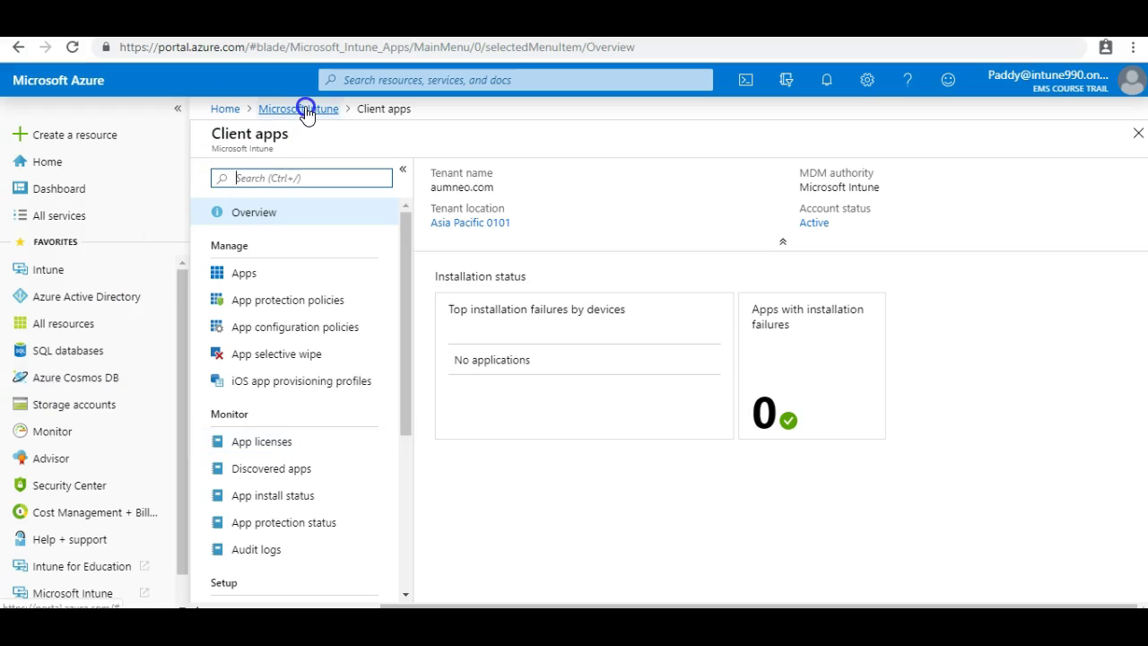
{"action": "left_click", "coordinate": [303, 108]}
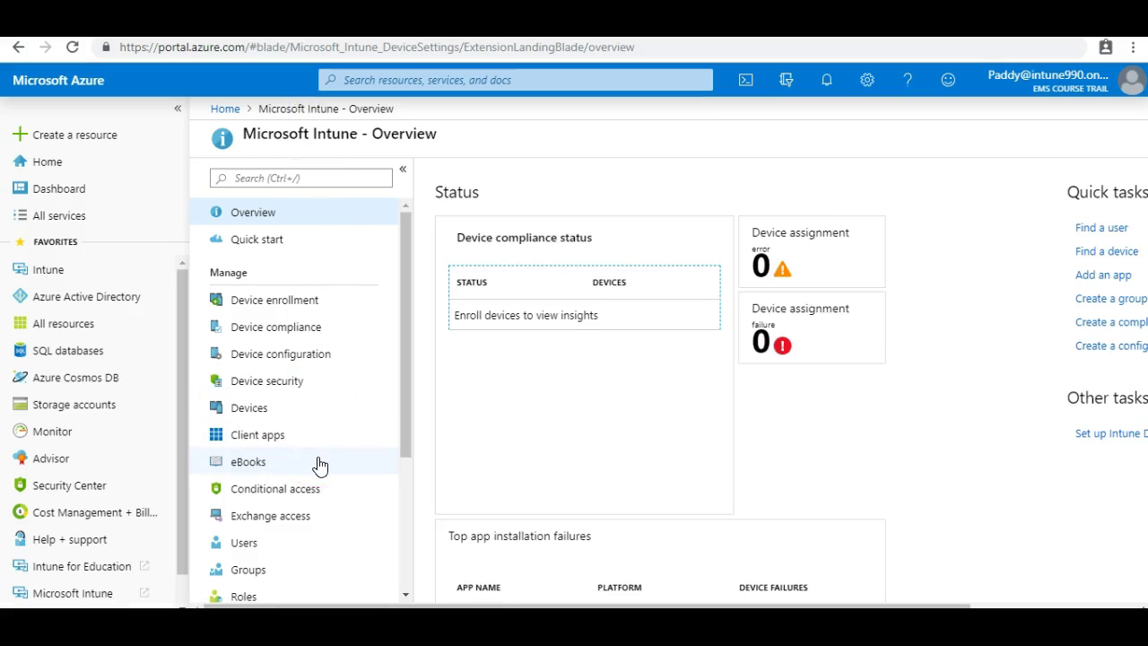
{"action": "scroll", "coordinate": [301, 481], "scroll_direction": "down", "scroll_amount": 2}
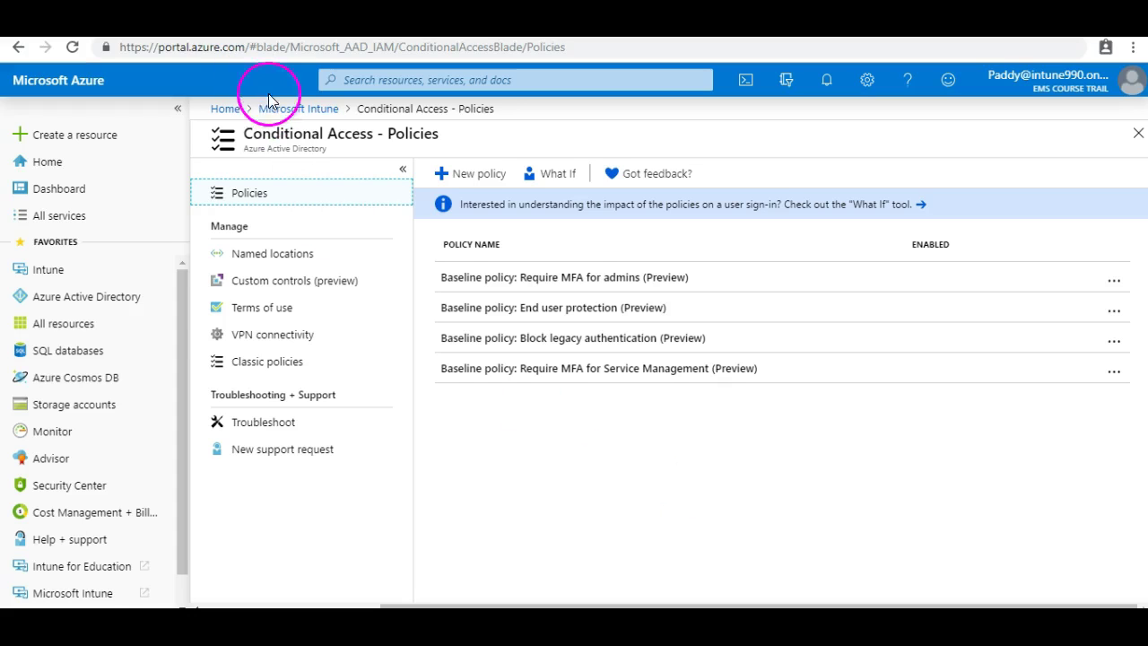
{"action": "left_click", "coordinate": [290, 108]}
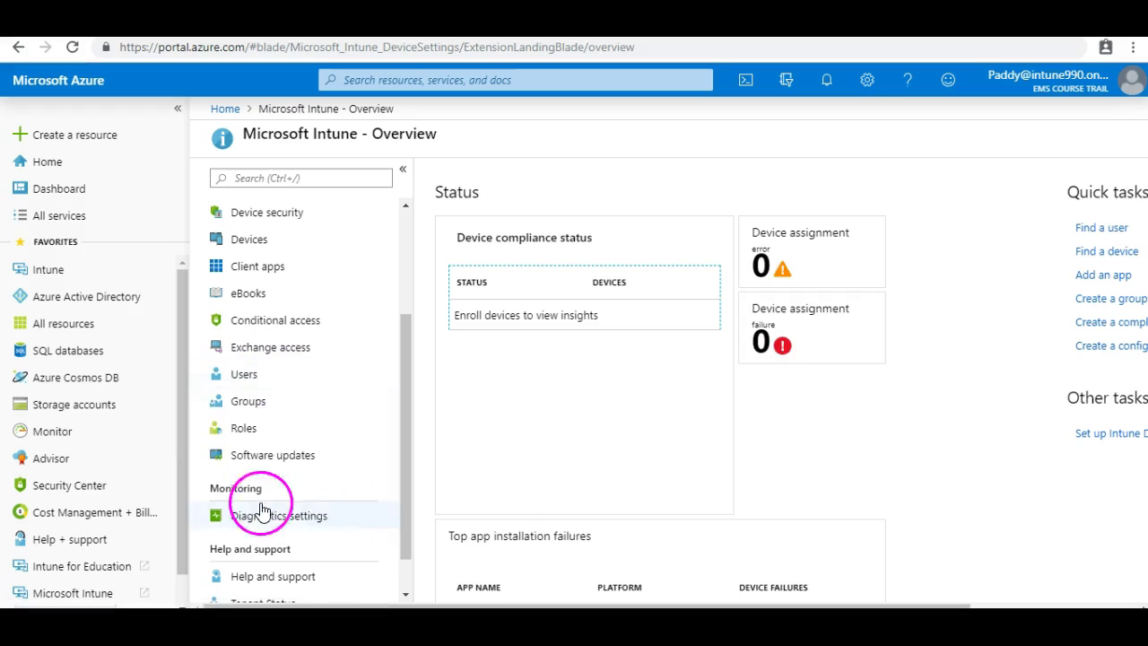
- Review the Software updates overview and its update options, and return to the start of the Intune overview options
{"action": "scroll", "coordinate": [332, 389], "scroll_direction": "down", "scroll_amount": 1}
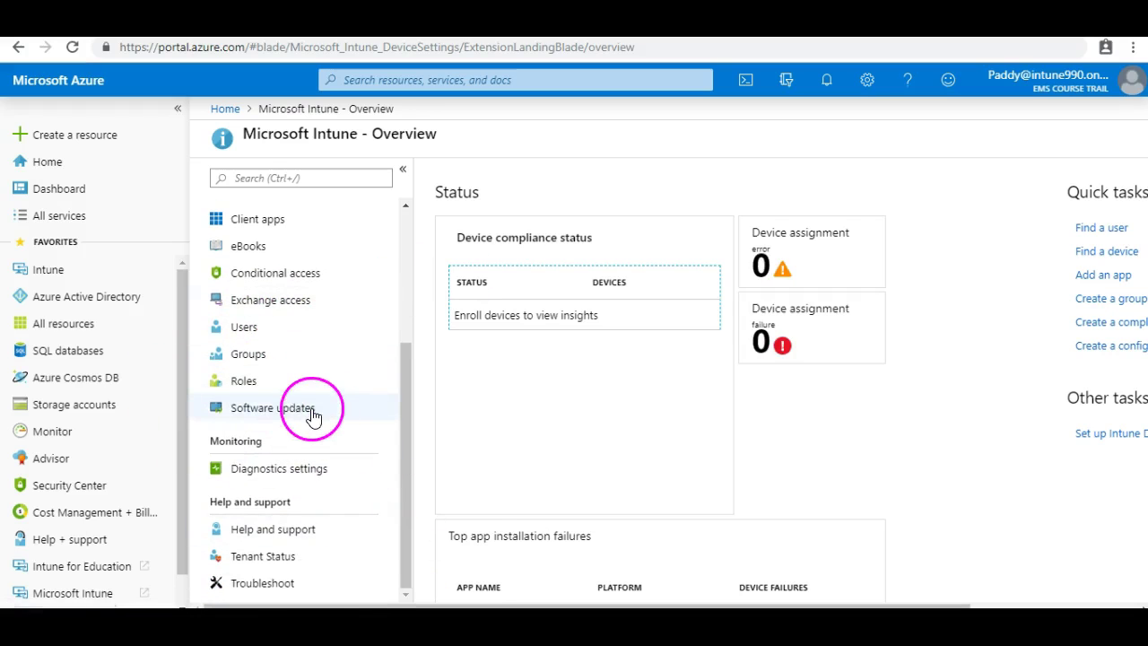
{"action": "left_click", "coordinate": [279, 408]}
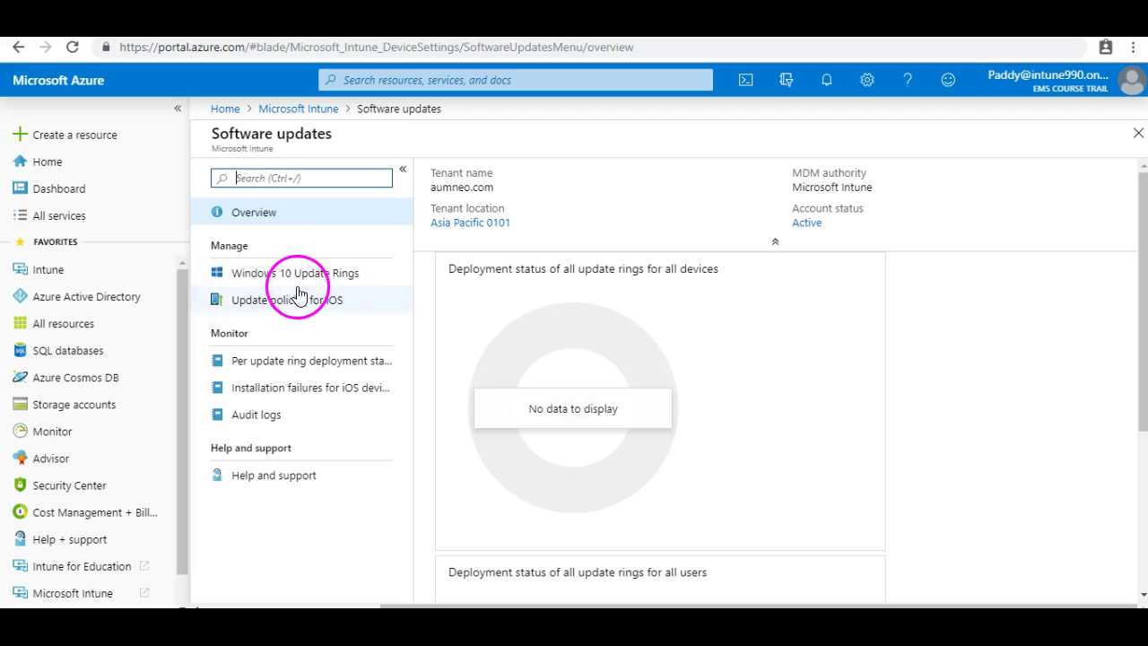
{"action": "left_click", "coordinate": [305, 110]}
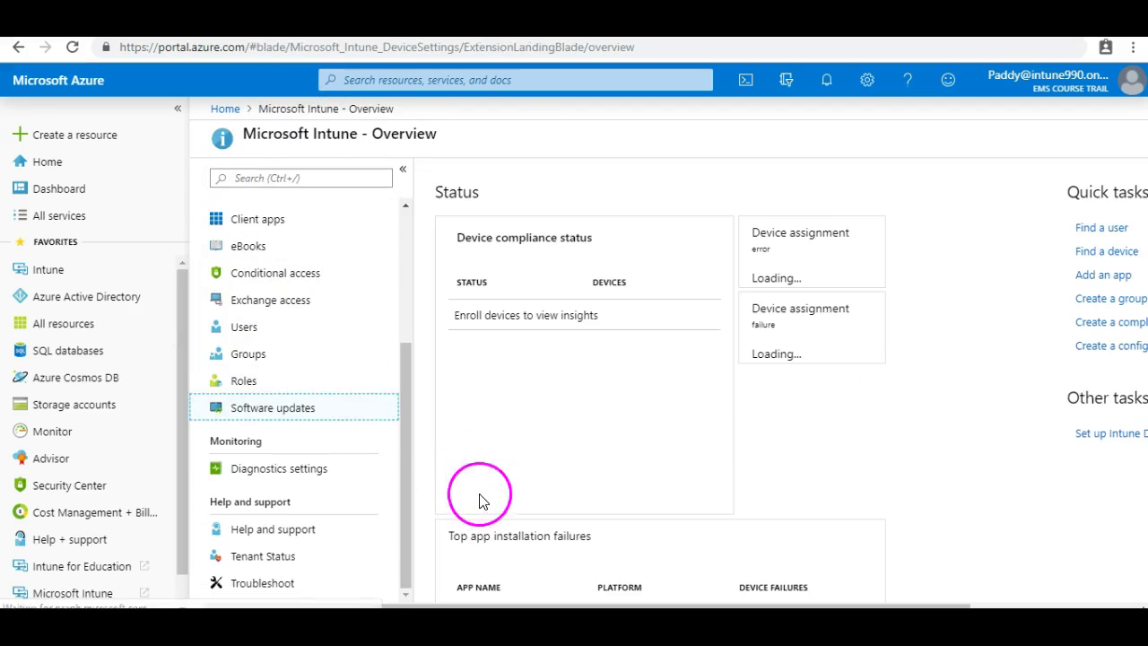
{"action": "scroll", "coordinate": [349, 457], "scroll_direction": "up", "scroll_amount": 3}
{"action": "scroll", "coordinate": [349, 457], "scroll_direction": "up", "scroll_amount": 2}
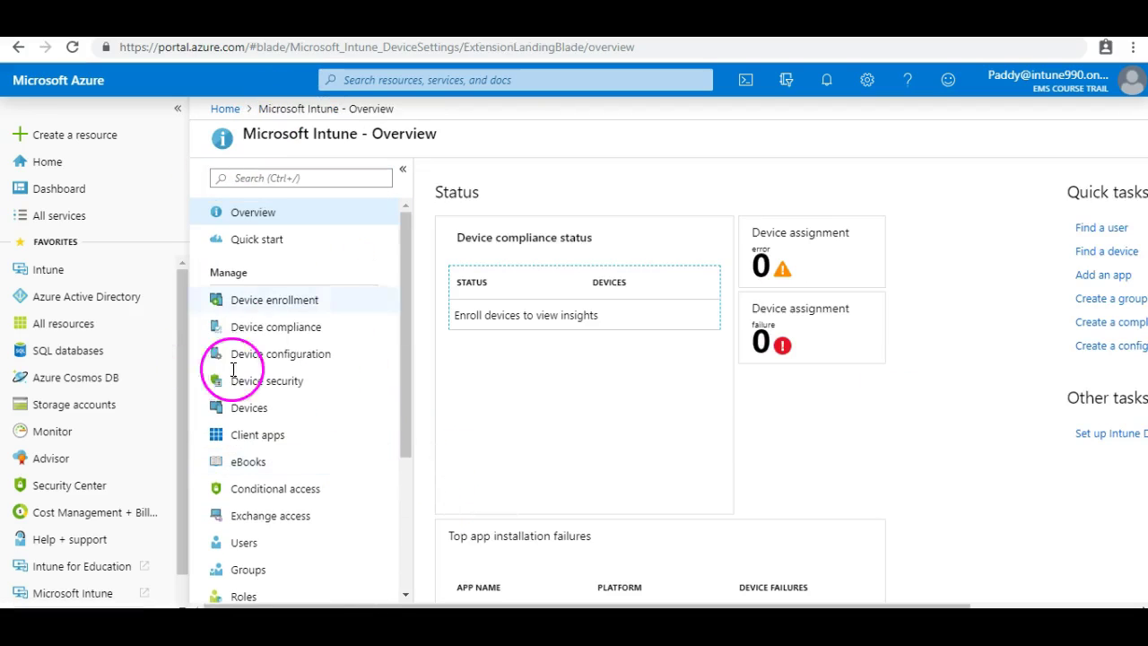